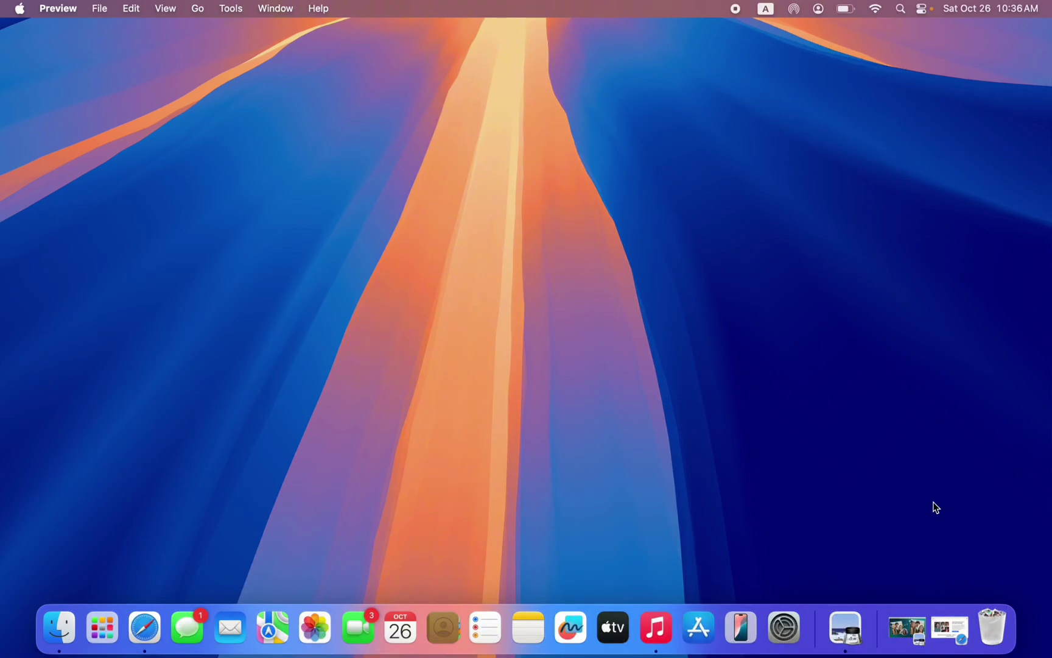
- Restore the face swap example screenshot in Preview, then return to Fotor's Face Swap page in Safari
{"action": "left_click", "coordinate": [913, 619]}
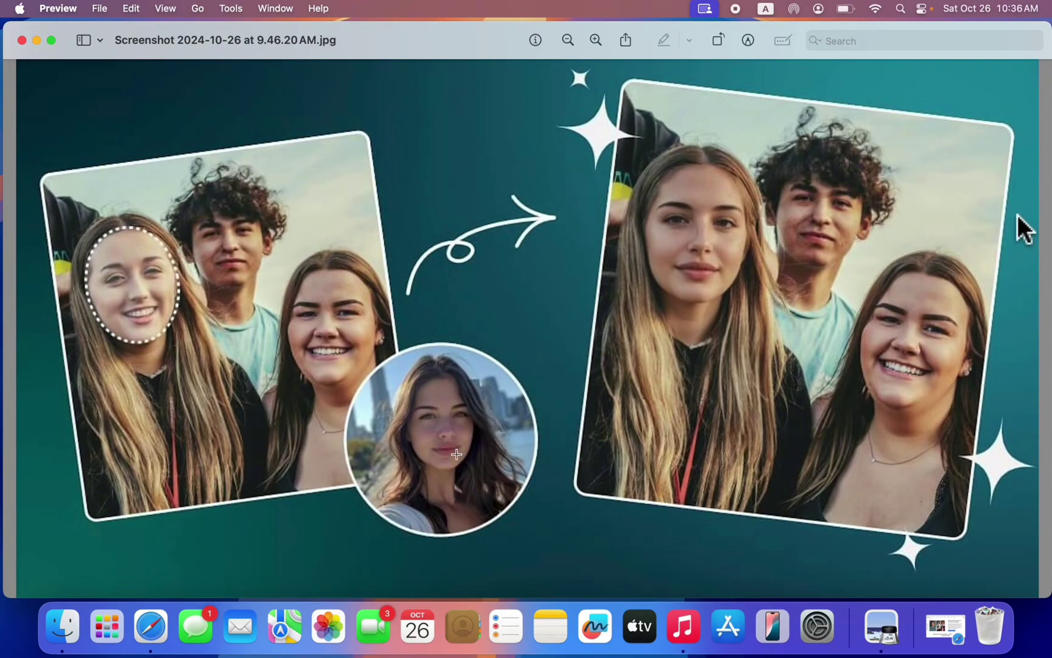
{"action": "left_click", "coordinate": [942, 627]}
- Scroll through the Face Swap page's examples, then open a new blank Safari tab
{"action": "scroll", "coordinate": [442, 277], "scroll_direction": "down", "scroll_amount": 10}
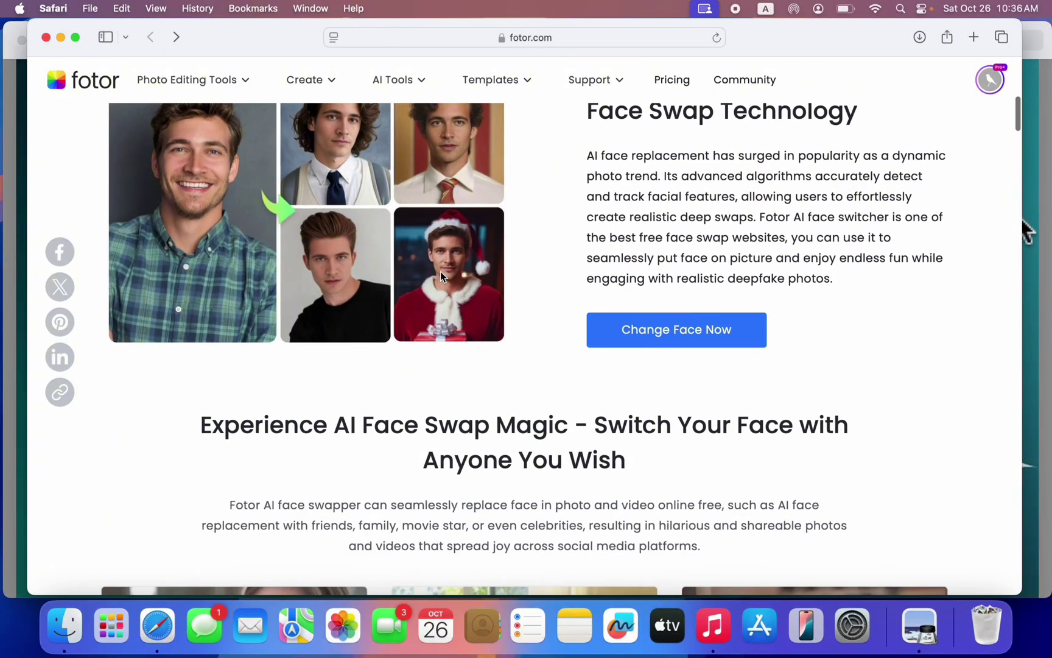
{"action": "scroll", "coordinate": [441, 275], "scroll_direction": "down", "scroll_amount": 2}
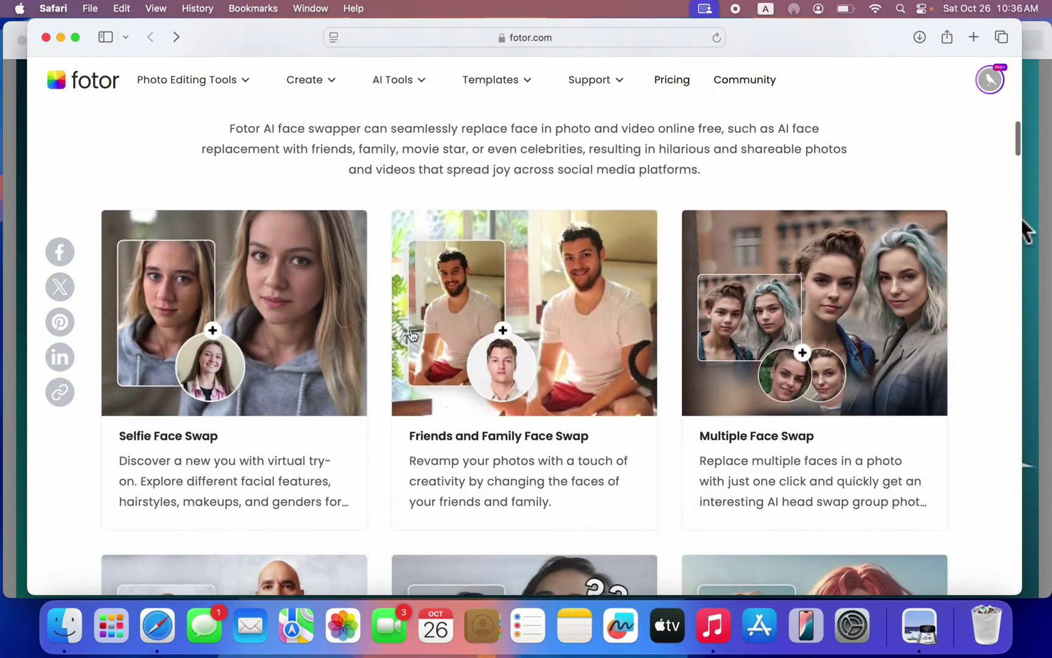
{"action": "scroll", "coordinate": [476, 329], "scroll_direction": "down", "scroll_amount": 3}
{"action": "scroll", "coordinate": [476, 329], "scroll_direction": "down", "scroll_amount": 1}
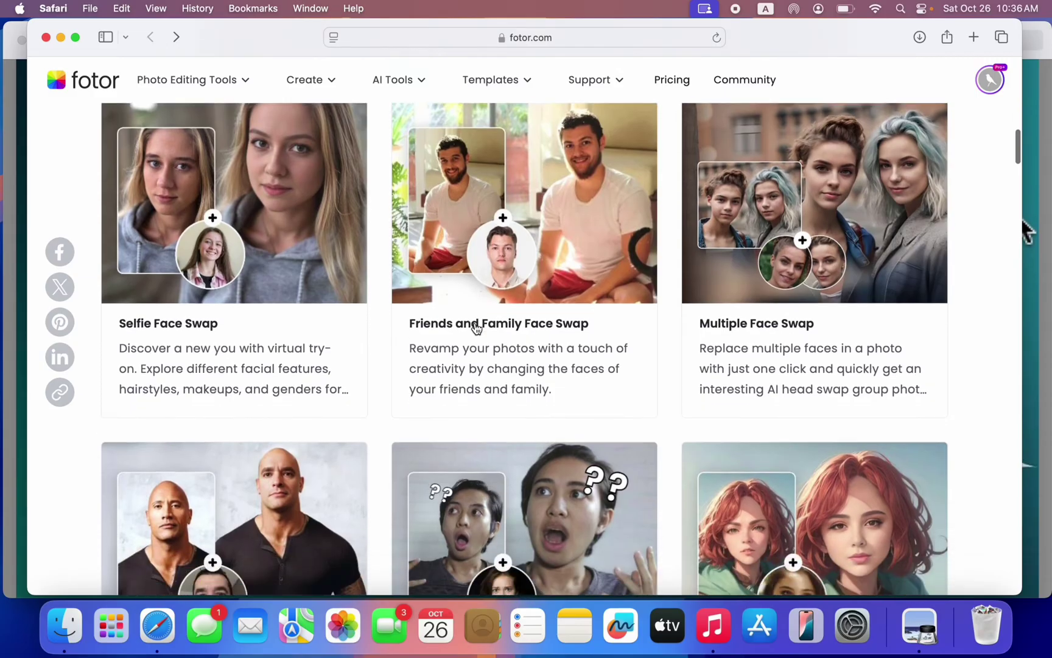
{"action": "scroll", "coordinate": [476, 329], "scroll_direction": "up", "scroll_amount": 2}
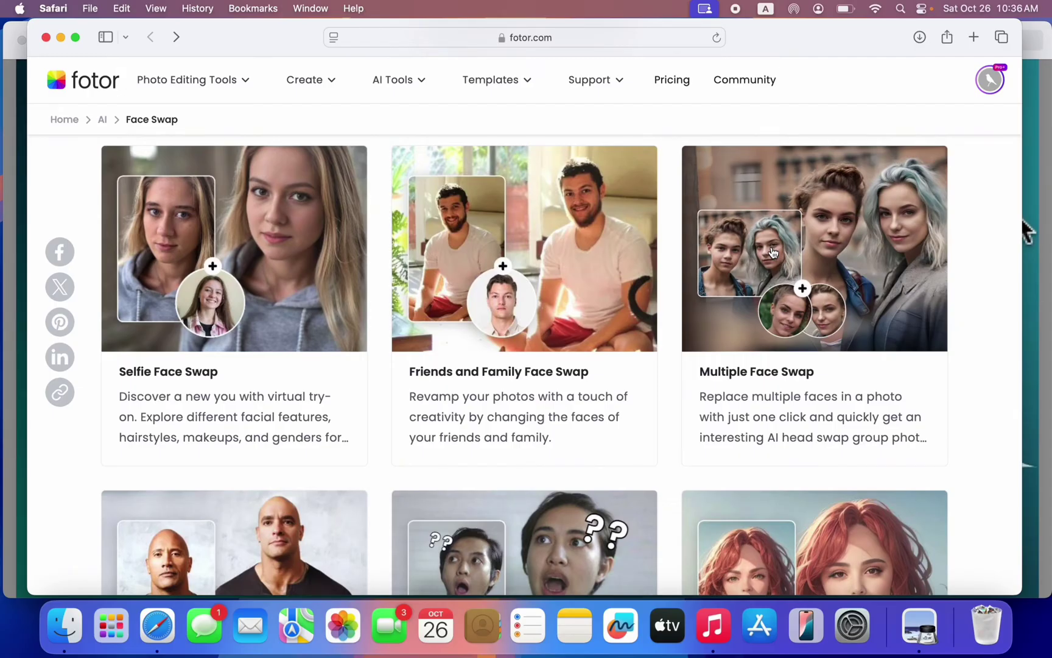
{"action": "scroll", "coordinate": [795, 354], "scroll_direction": "down", "scroll_amount": 5}
{"action": "scroll", "coordinate": [794, 355], "scroll_direction": "down", "scroll_amount": 3}
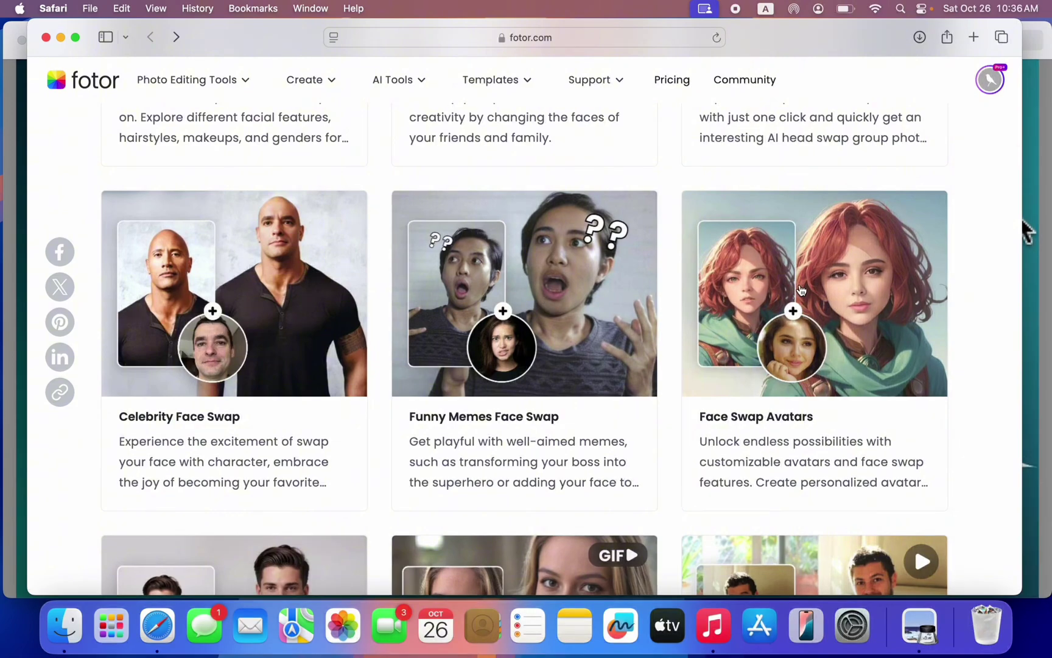
{"action": "scroll", "coordinate": [791, 290], "scroll_direction": "up", "scroll_amount": 2}
{"action": "scroll", "coordinate": [791, 290], "scroll_direction": "up", "scroll_amount": 10}
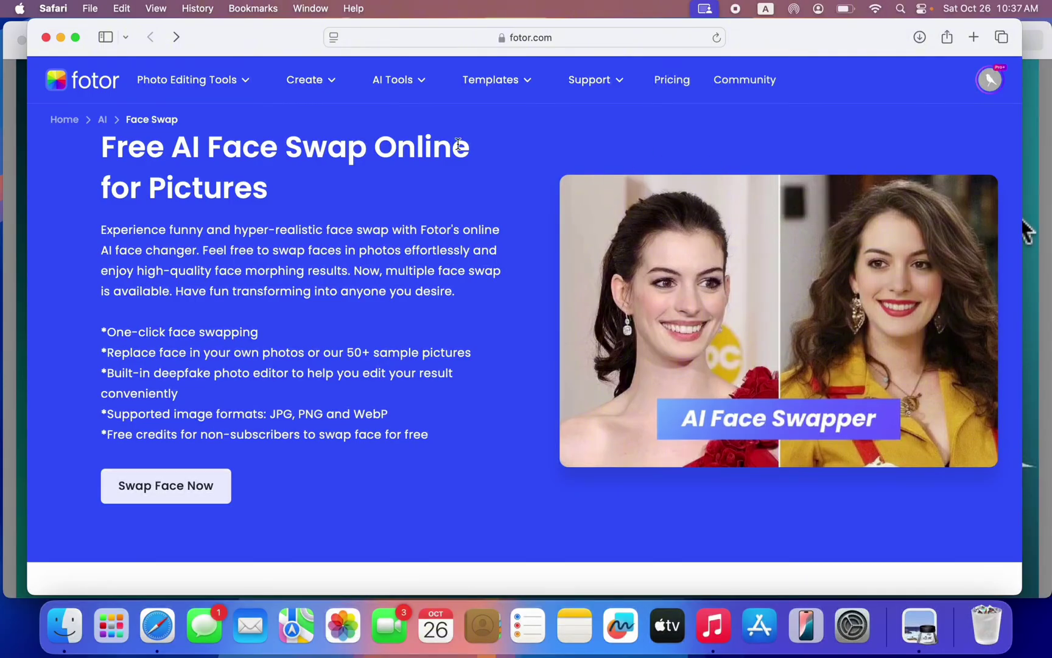
{"action": "left_click", "coordinate": [974, 37]}
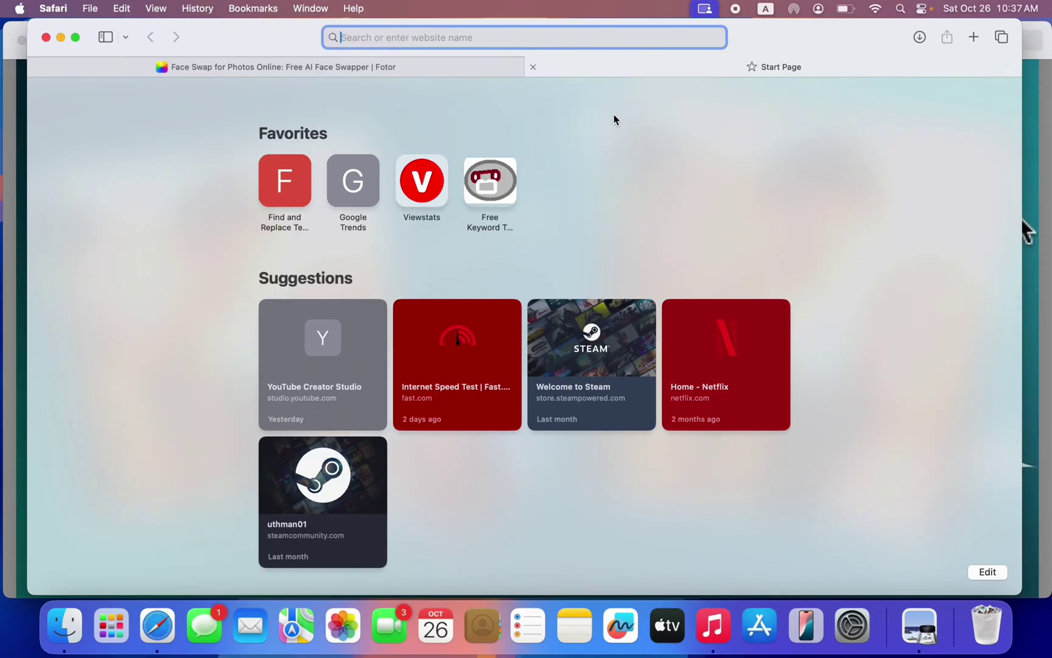
- Load fotor.com in the new tab and scroll down its home page
{"action": "type", "text": "fotor.com"}
{"action": "key", "text": "Return"}
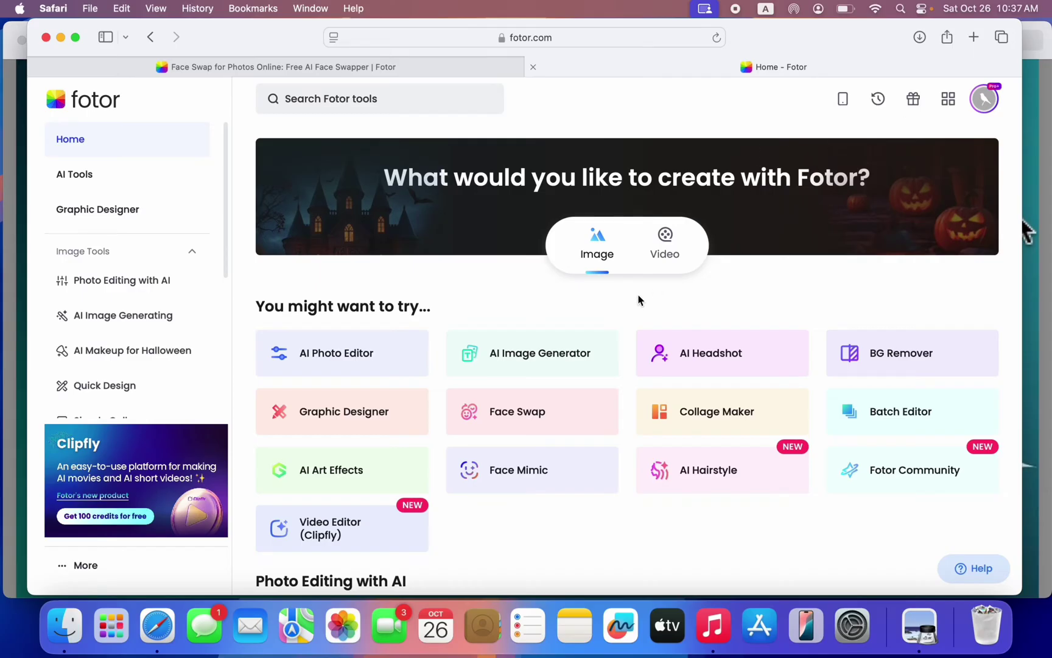
{"action": "scroll", "coordinate": [638, 298], "scroll_direction": "down", "scroll_amount": 1}
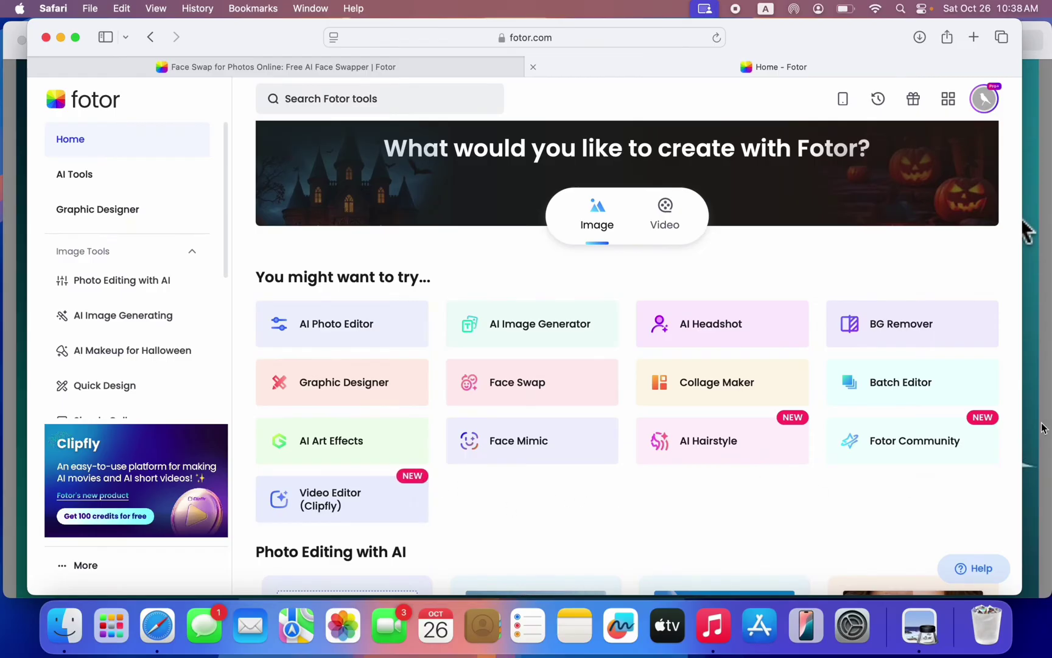
- Glance at Fotor's Video tools, return to the Image tools, and launch Face Swap
{"action": "left_click", "coordinate": [672, 228]}
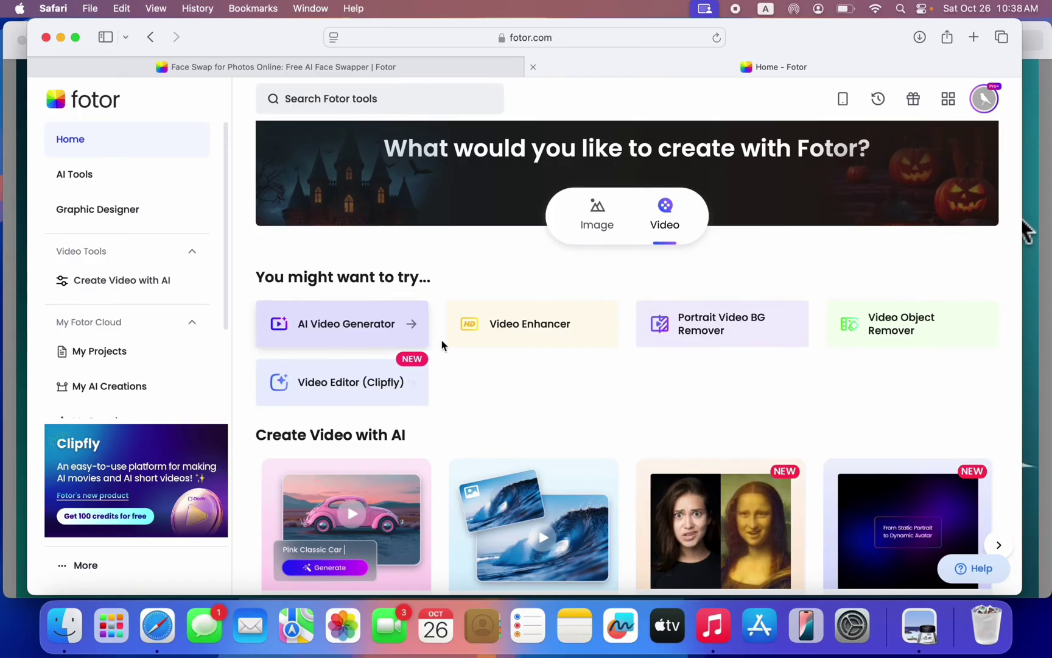
{"action": "scroll", "coordinate": [556, 364], "scroll_direction": "down", "scroll_amount": 2}
{"action": "scroll", "coordinate": [557, 364], "scroll_direction": "up", "scroll_amount": 3}
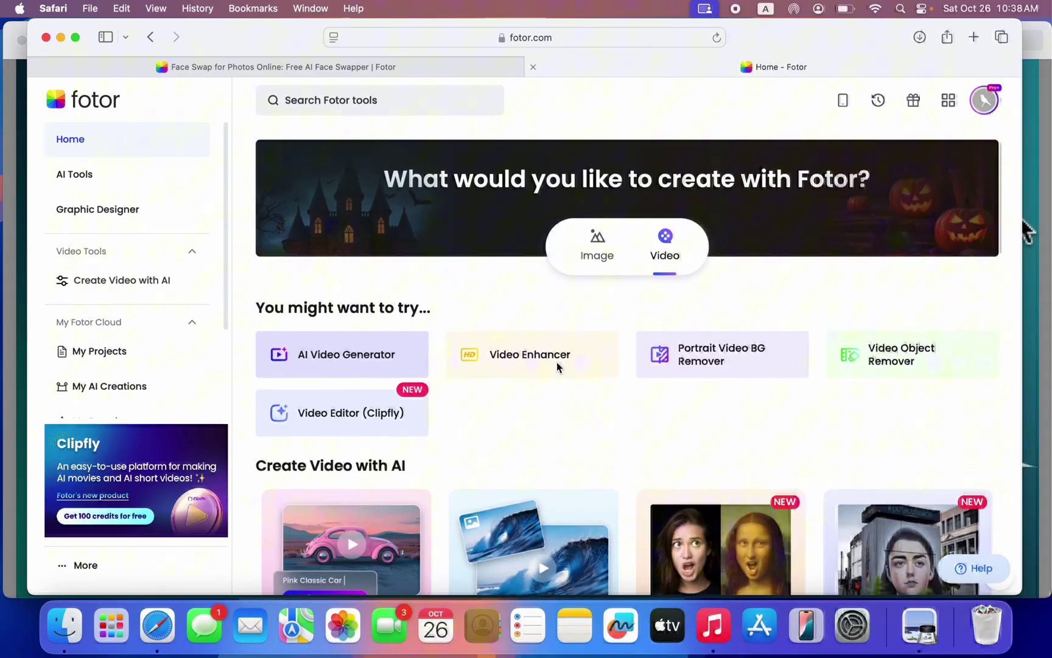
{"action": "left_click", "coordinate": [609, 245]}
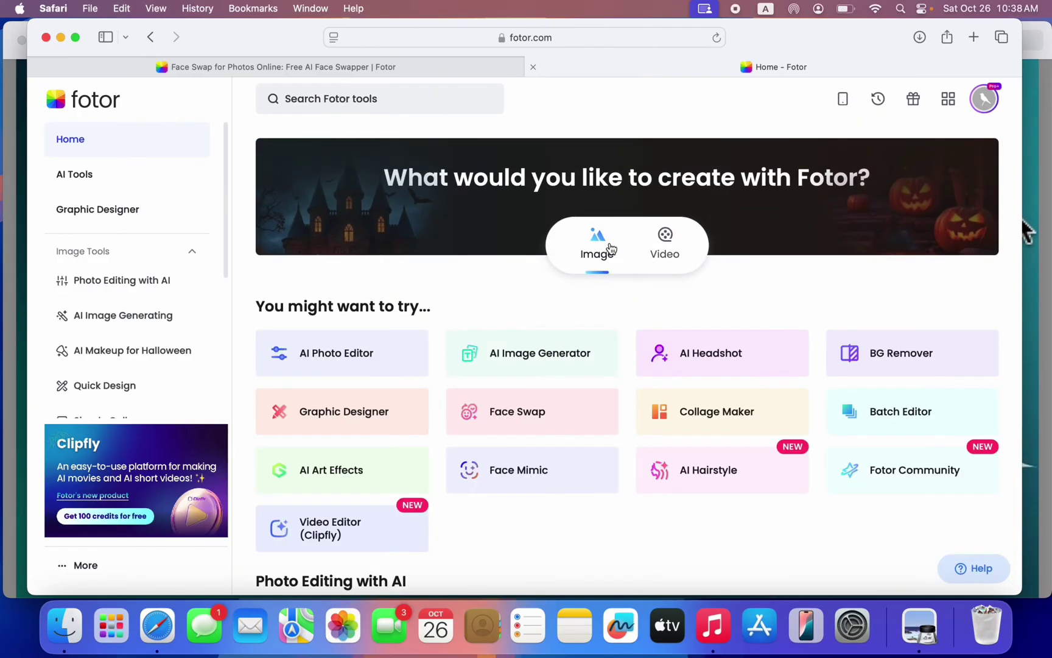
{"action": "left_click", "coordinate": [561, 412]}
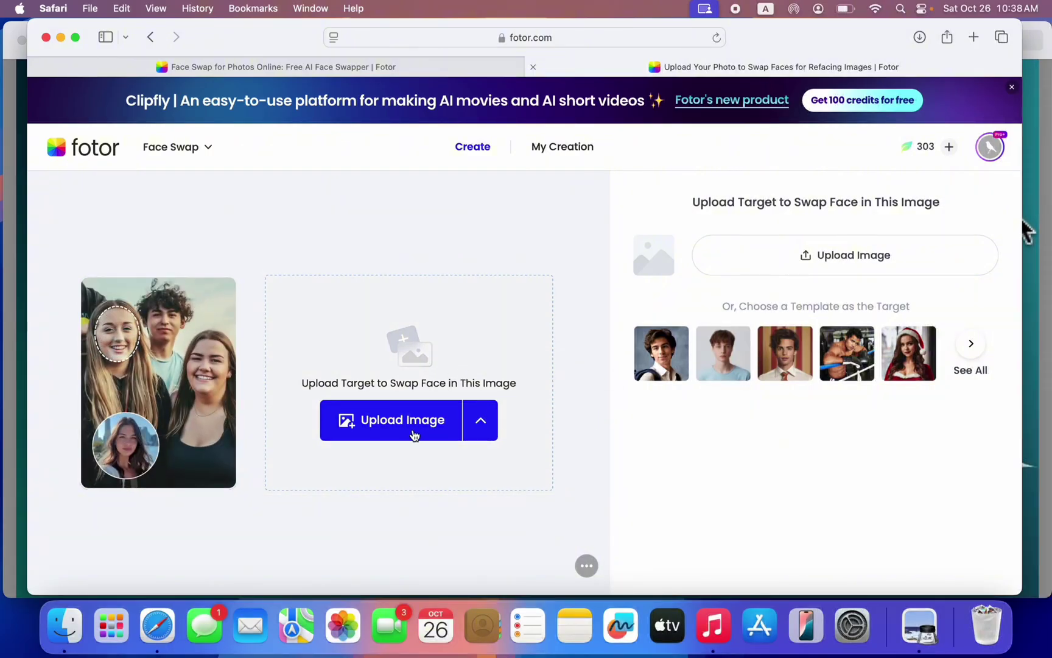
- Upload pexels-pixabay-415829.jpg from Downloads as the face swap target image
{"action": "left_click", "coordinate": [381, 419]}
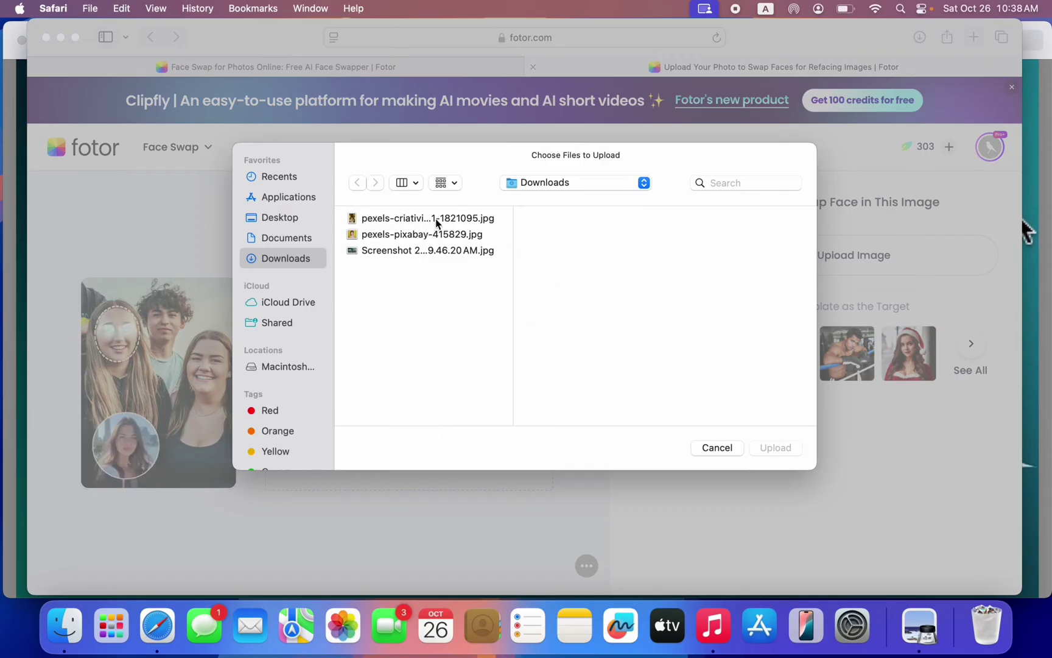
{"action": "left_click", "coordinate": [436, 220]}
{"action": "left_click", "coordinate": [428, 236]}
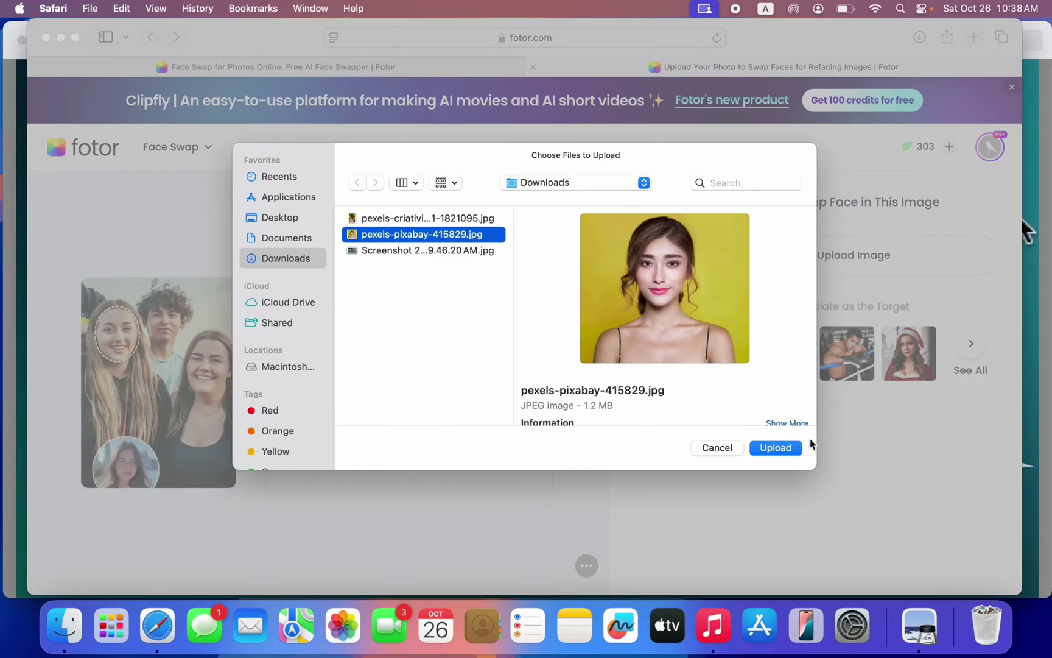
{"action": "left_click", "coordinate": [785, 448]}
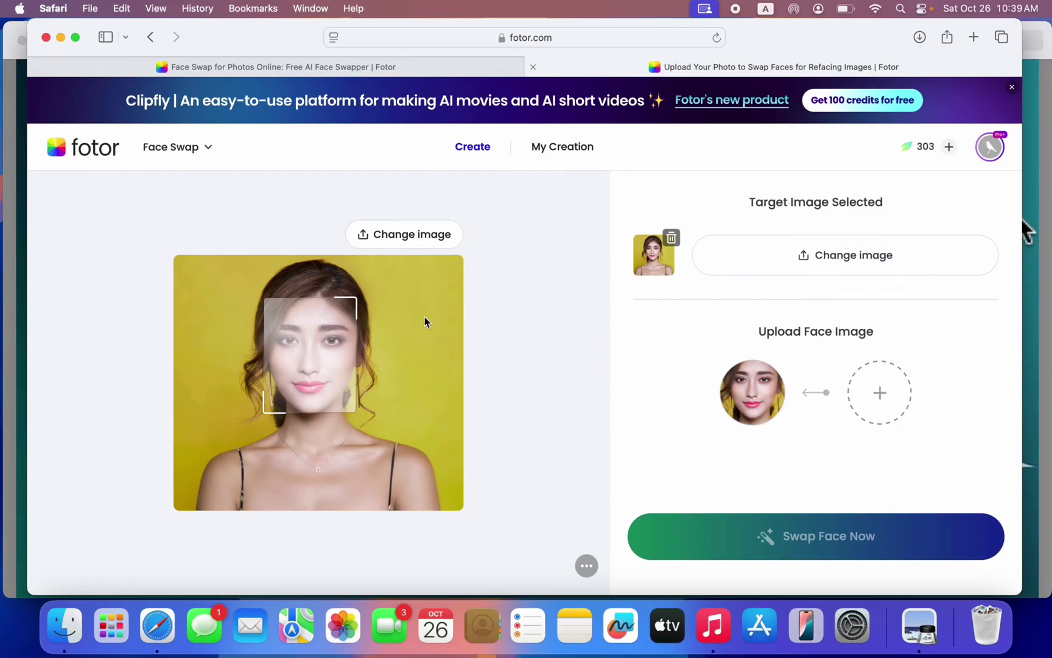
- Upload pexels-criativithy-894081-1821095.jpg as the replacement face image
{"action": "left_click", "coordinate": [885, 392]}
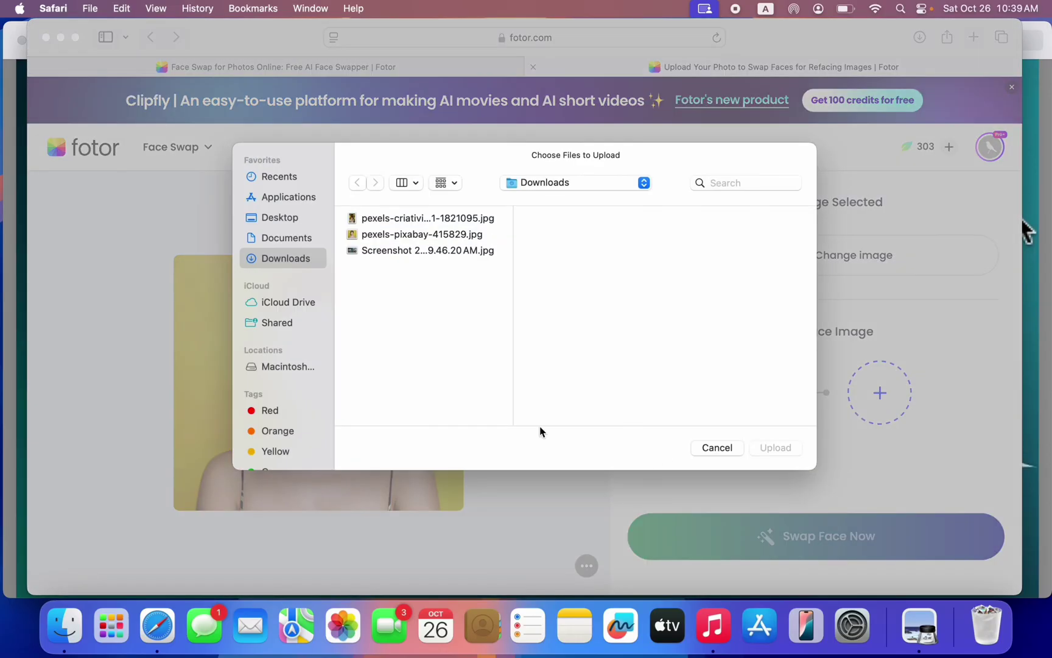
{"action": "left_click", "coordinate": [467, 219]}
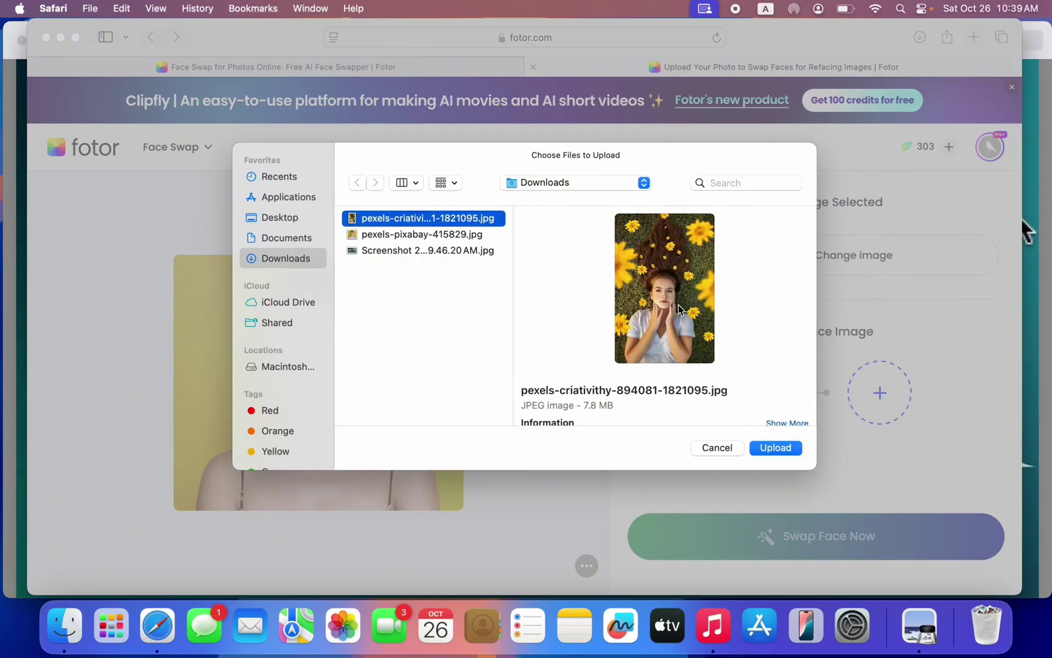
{"action": "left_click", "coordinate": [791, 453]}
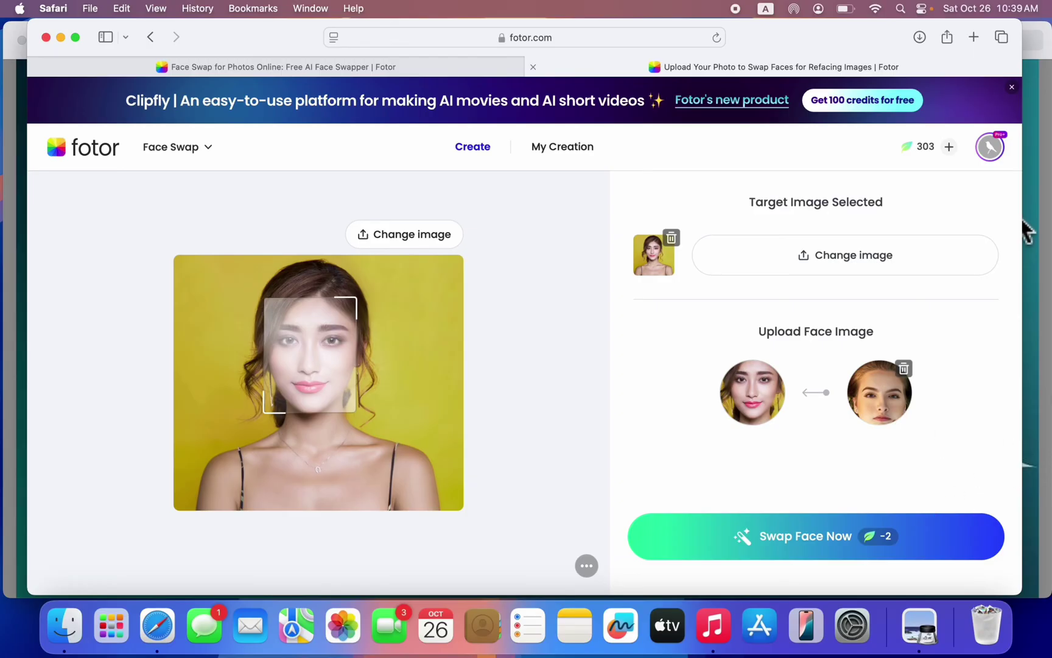
- Run Swap Face Now on the portrait and download the swapped result
{"action": "left_click", "coordinate": [917, 545]}
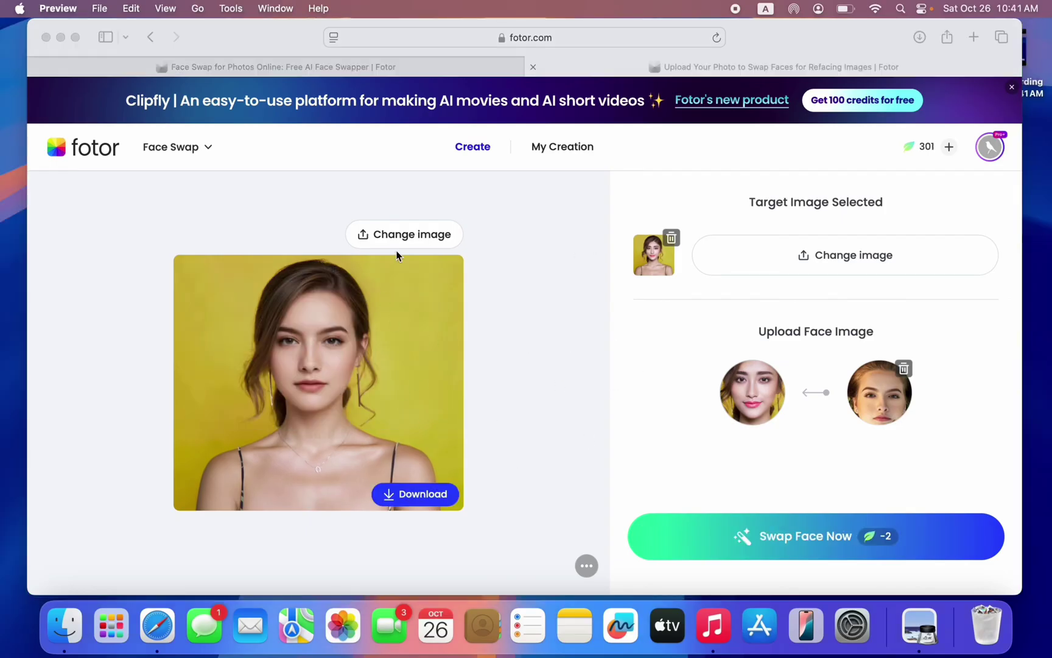
{"action": "left_click", "coordinate": [434, 496]}
{"action": "left_click", "coordinate": [434, 496]}
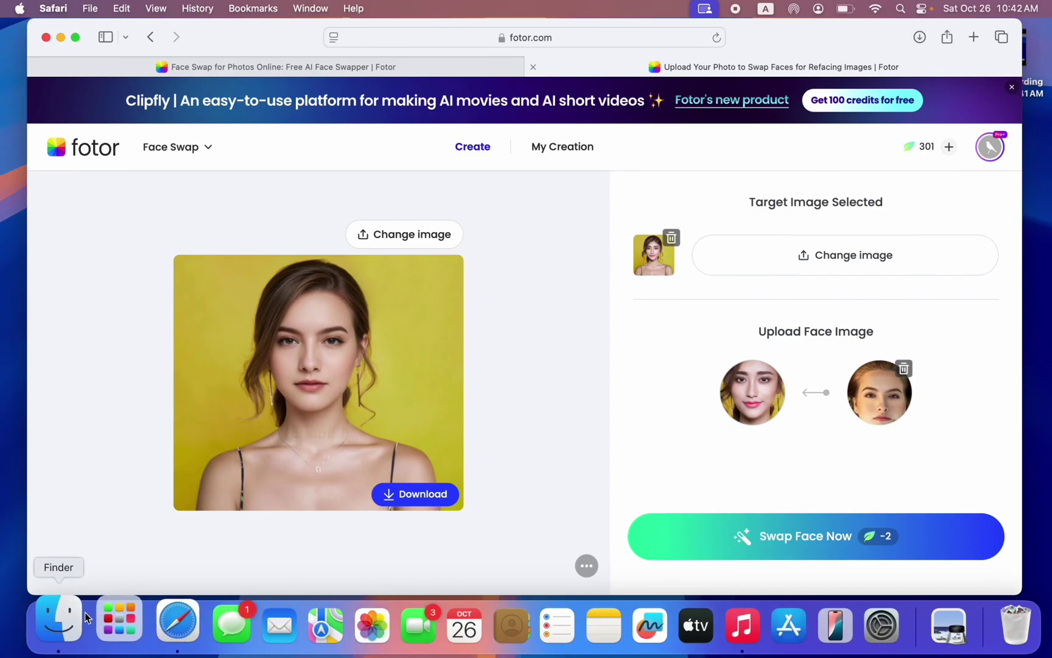
- Open the original portrait and the downloaded result from Downloads in Preview, side by side
{"action": "left_click", "coordinate": [64, 616]}
{"action": "left_click", "coordinate": [274, 325]}
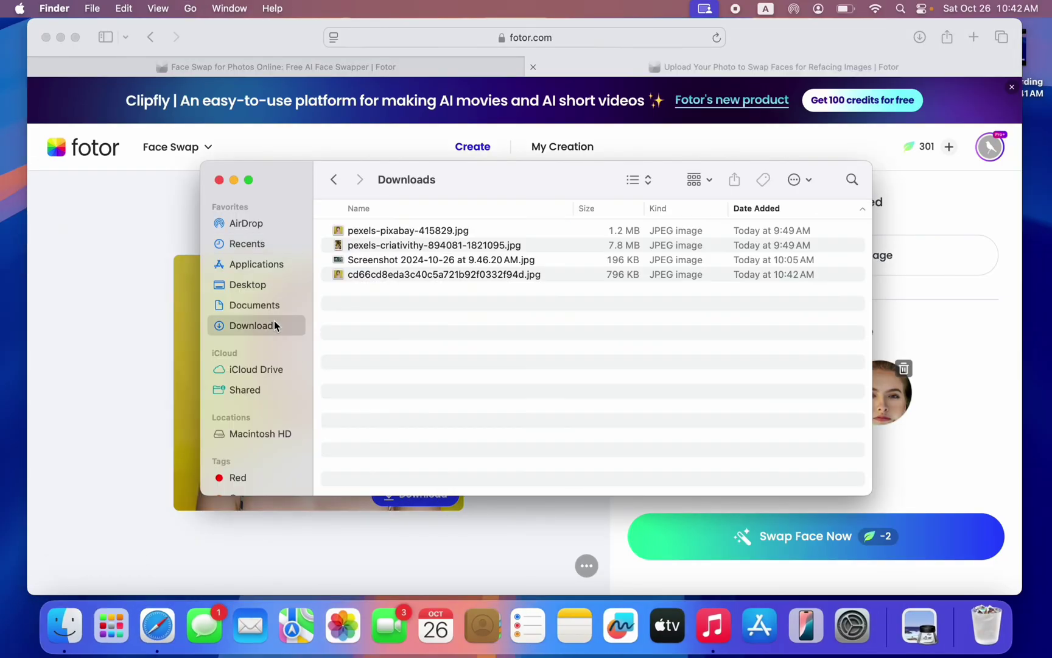
{"action": "double_click", "coordinate": [490, 232]}
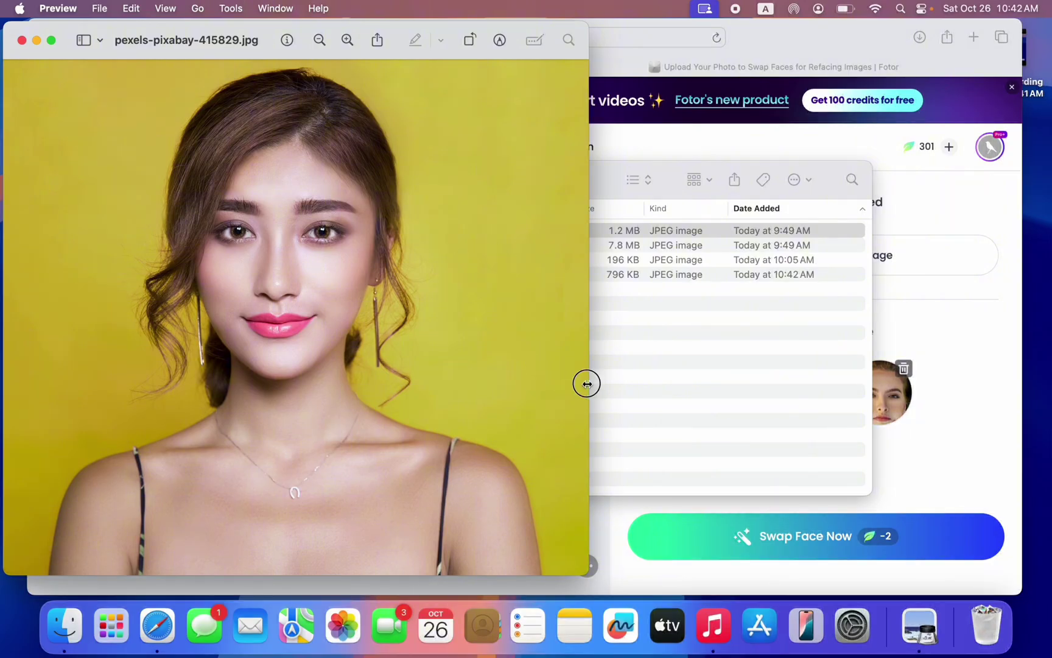
{"action": "left_click_drag", "start_coordinate": [587, 383], "coordinate": [517, 383]}
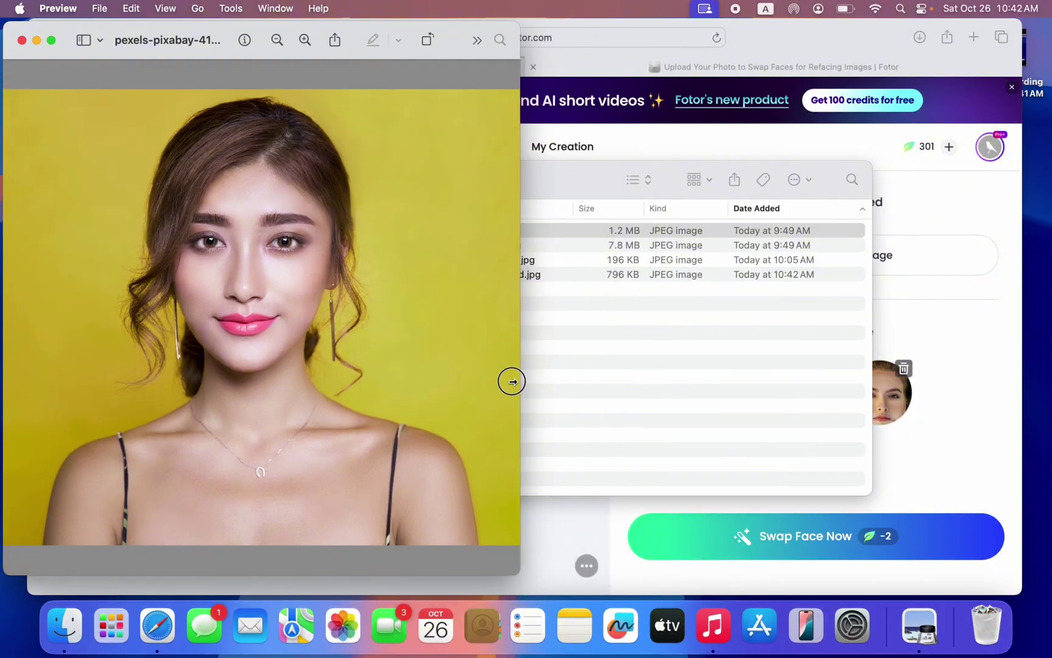
{"action": "double_click", "coordinate": [572, 274]}
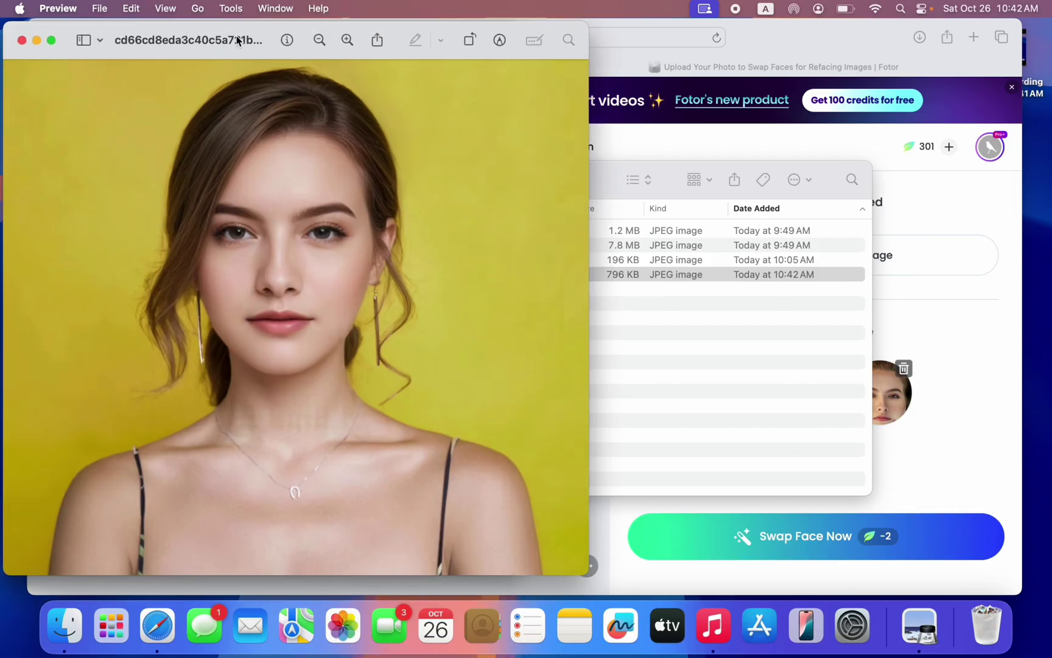
{"action": "left_click_drag", "start_coordinate": [230, 31], "coordinate": [663, 28]}
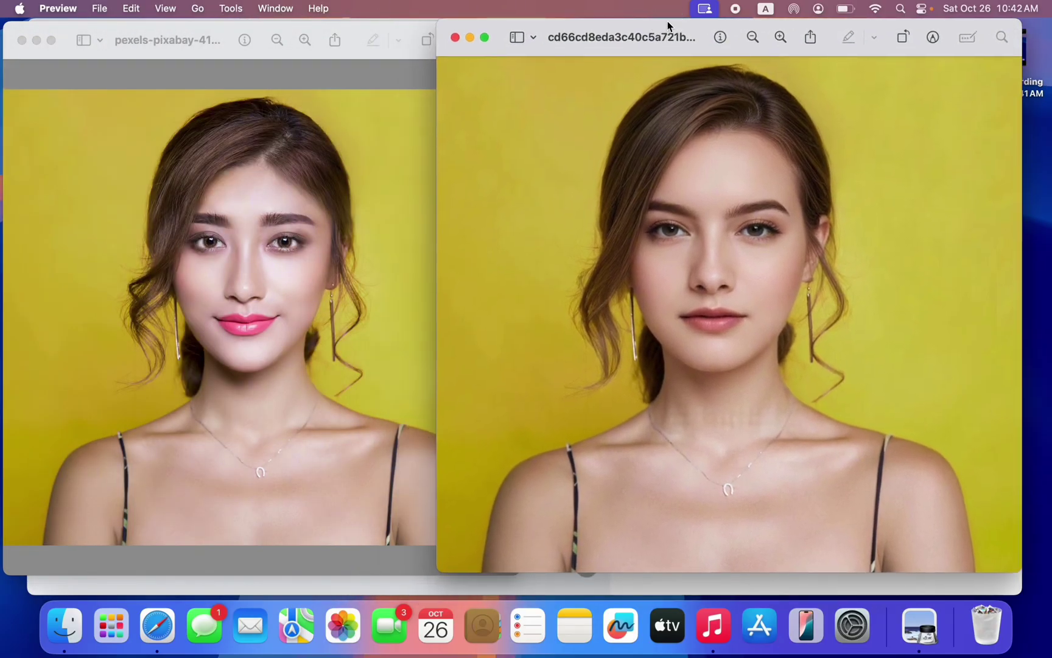
- Close both Preview comparison windows
{"action": "left_click", "coordinate": [434, 241]}
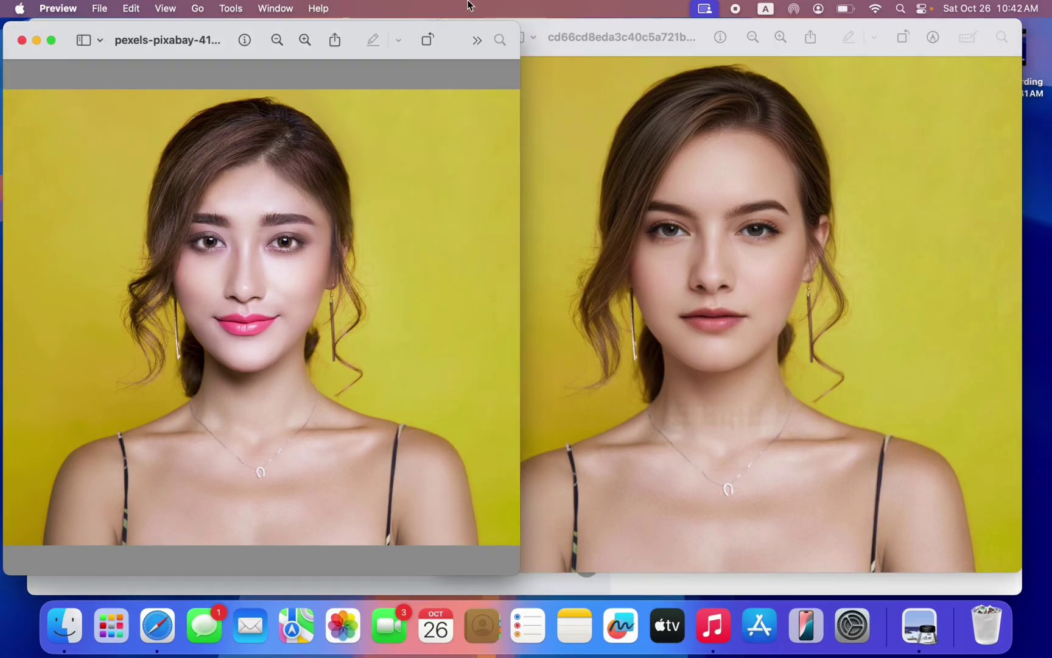
{"action": "left_click", "coordinate": [21, 40]}
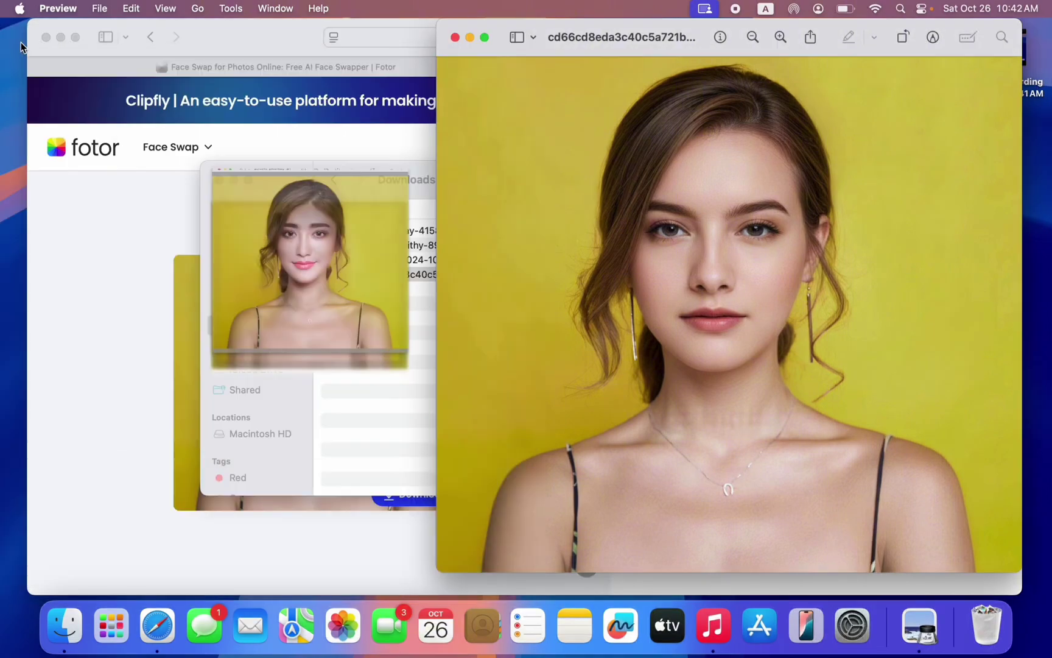
{"action": "left_click", "coordinate": [455, 37]}
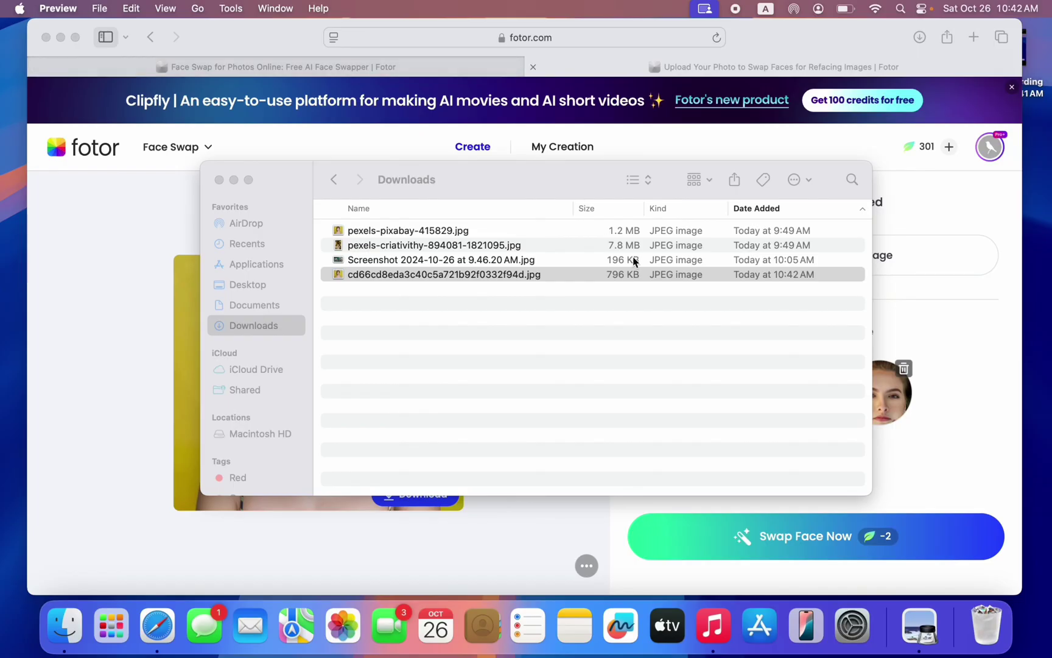
{"action": "left_click", "coordinate": [159, 226]}
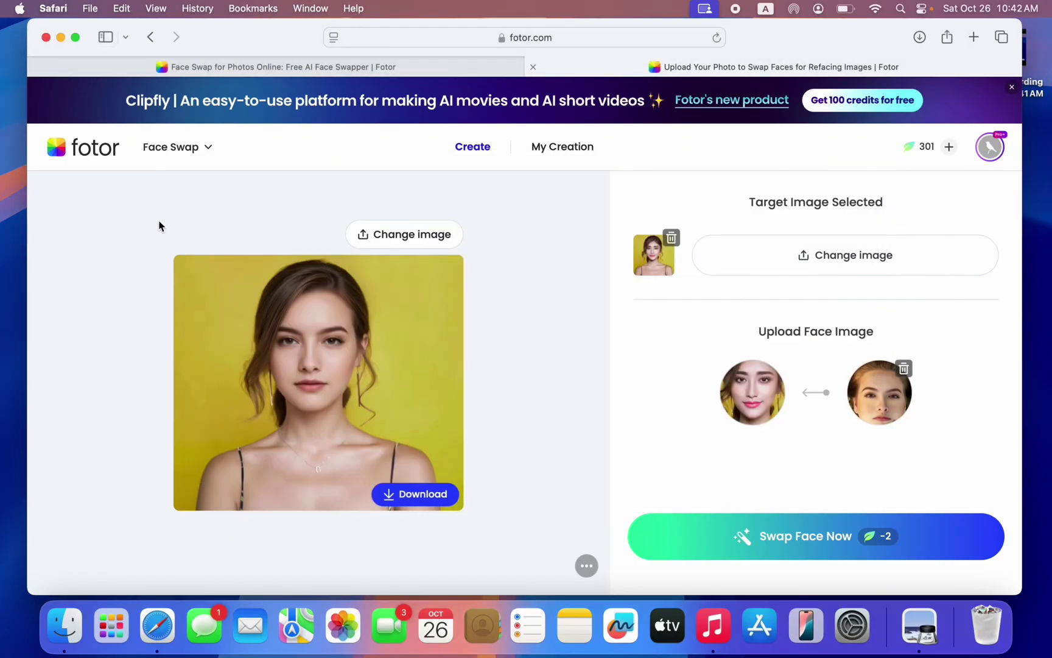